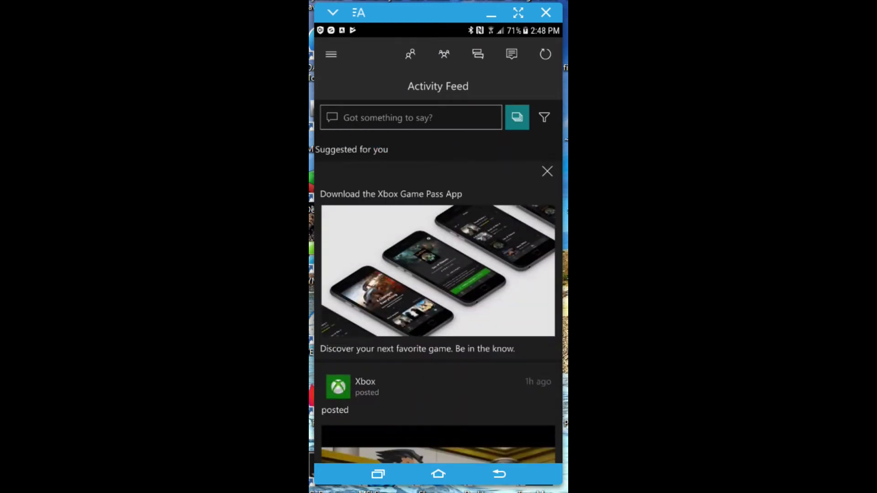
- Dismiss the rating prompt and paste the Gold code into Microsoft Store's Redeem a code field
left_click(439, 278)
left_click(331, 55)
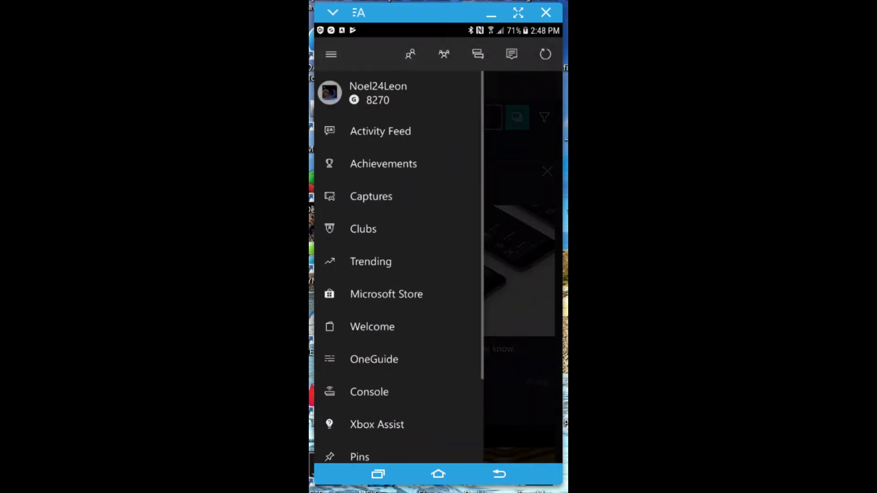
left_click(386, 294)
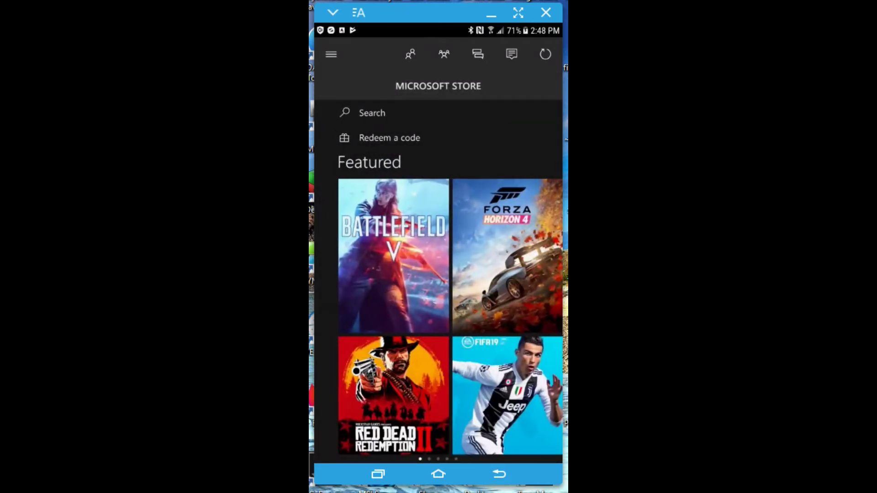
left_click(378, 137)
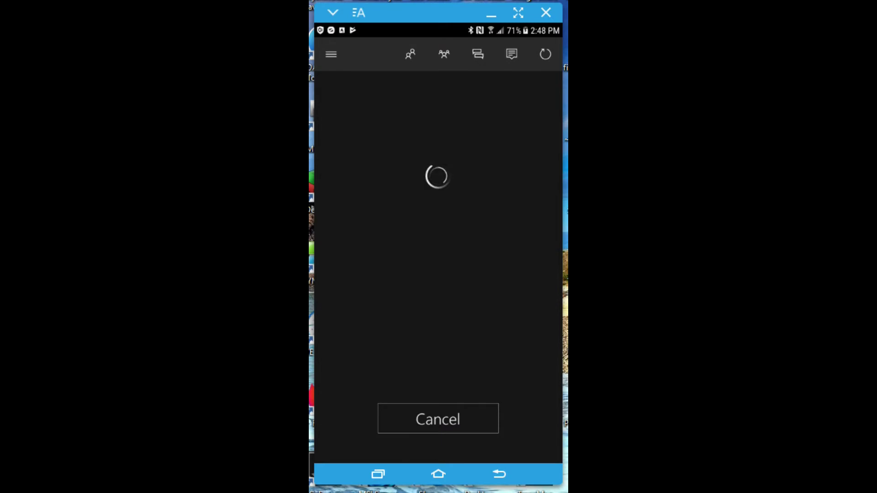
left_click(357, 145)
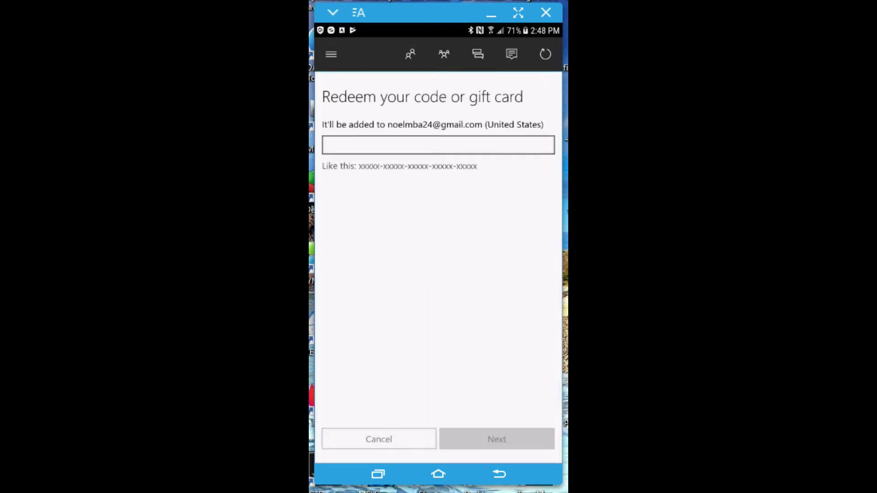
left_click(357, 145)
left_click(357, 120)
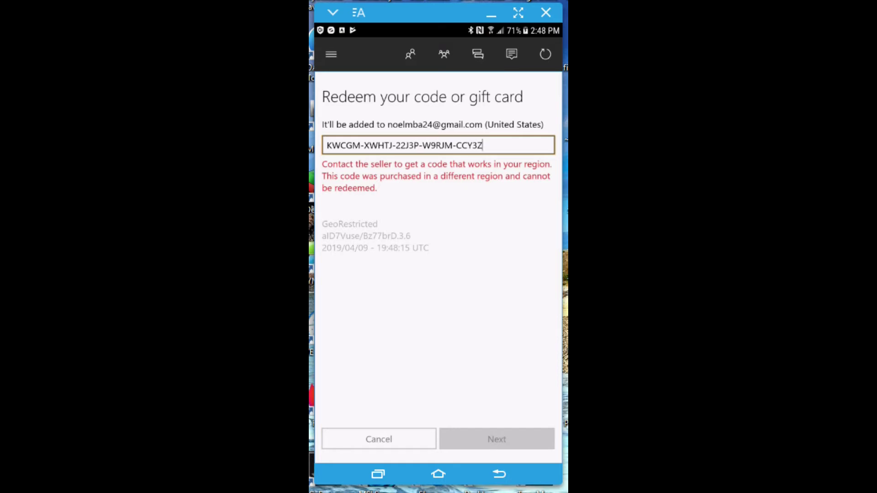
- Erase the region-rejected code and leave Xbox for the home screen
left_click(482, 145)
key("BackSpace")
key("BackSpace")
key("BackSpace")
key("BackSpace")
key("BackSpace")
key("BackSpace")
key("BackSpace")
key("BackSpace")
key("BackSpace")
key("BackSpace")
key("BackSpace")
key("BackSpace")
key("BackSpace")
key("BackSpace")
key("BackSpace")
key("BackSpace")
key("BackSpace")
key("BackSpace")
key("BackSpace")
key("BackSpace")
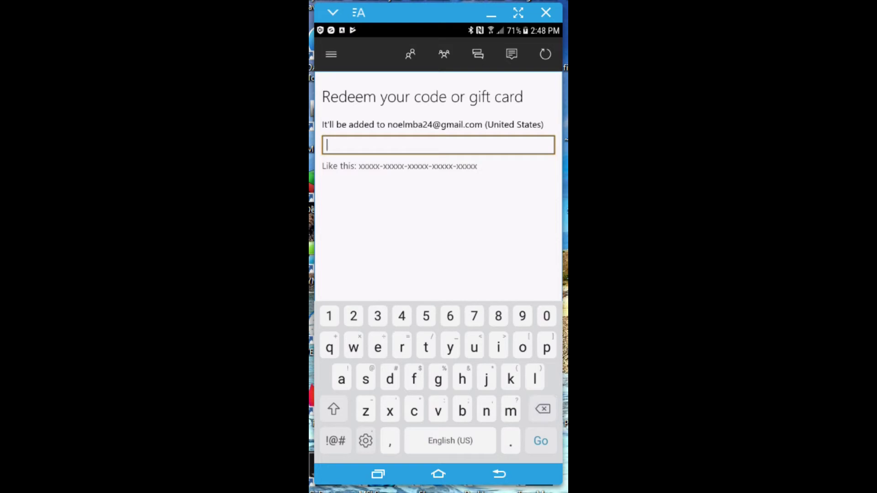
key("Home")
- Connect VPN Unlimited to the Mexico City server instead of the suggested US-Texas 2
left_click(533, 415)
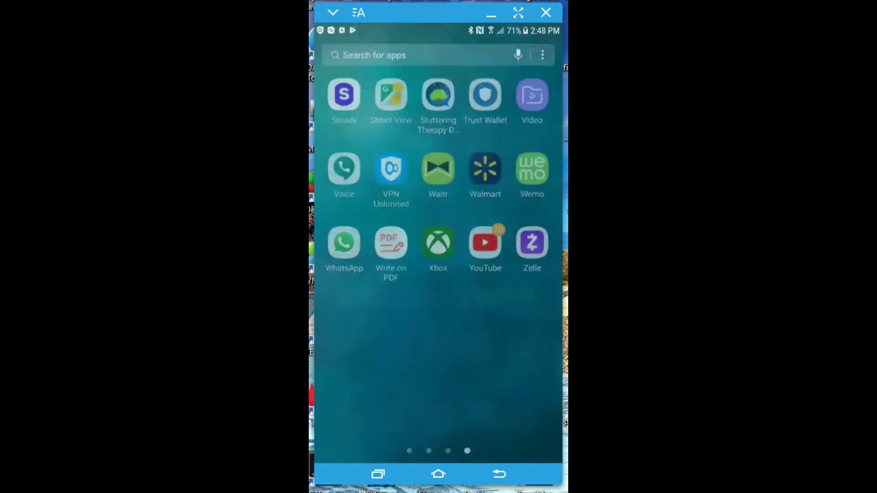
left_click_drag(439, 30, 439, 274)
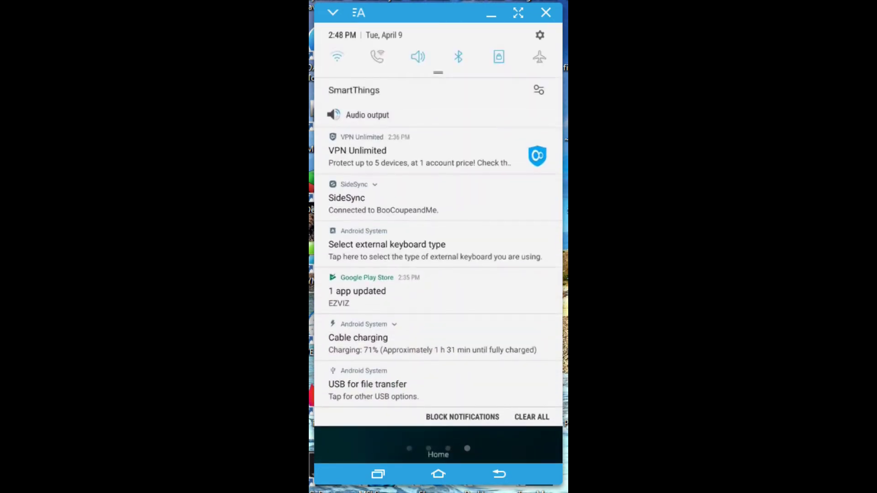
left_click(420, 153)
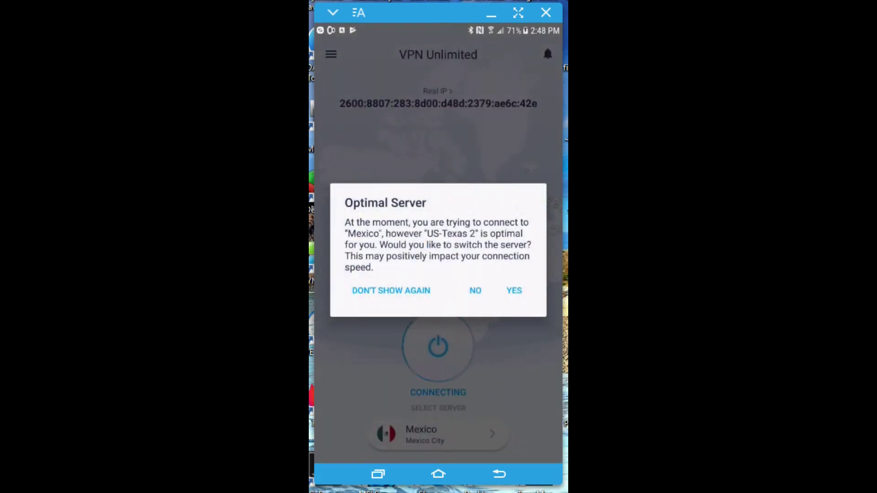
key("Escape")
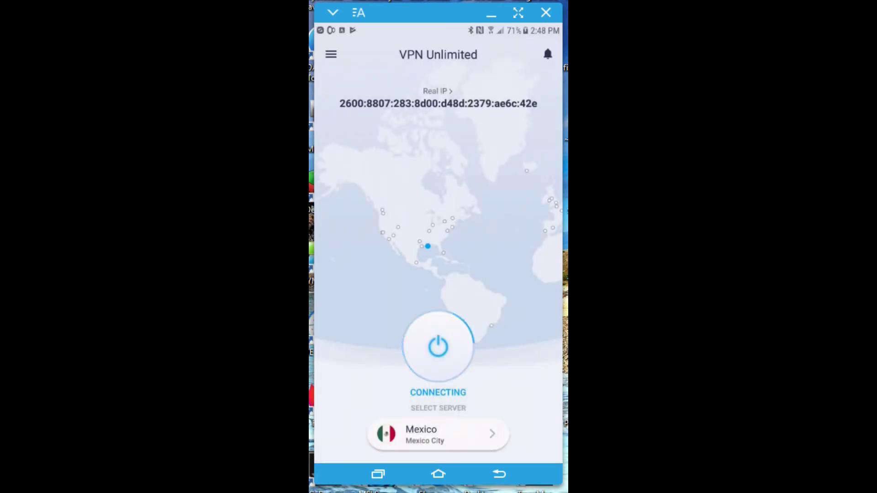
left_click(543, 139)
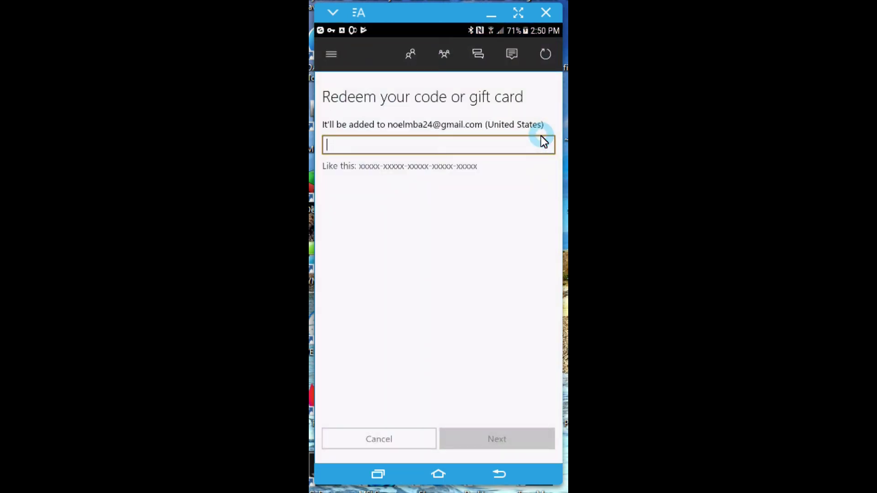
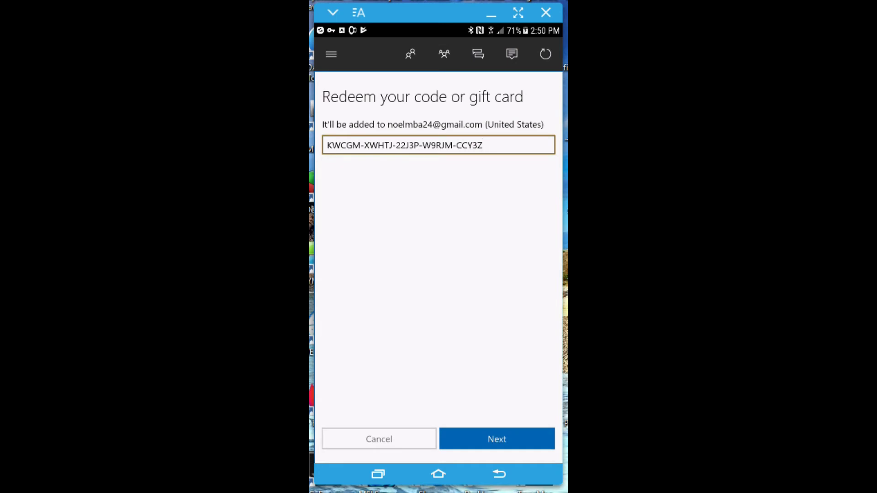
- Paste the Gold code again and submit it to get the 1-month Xbox Live Gold offer
key("Tab")
key("Tab")
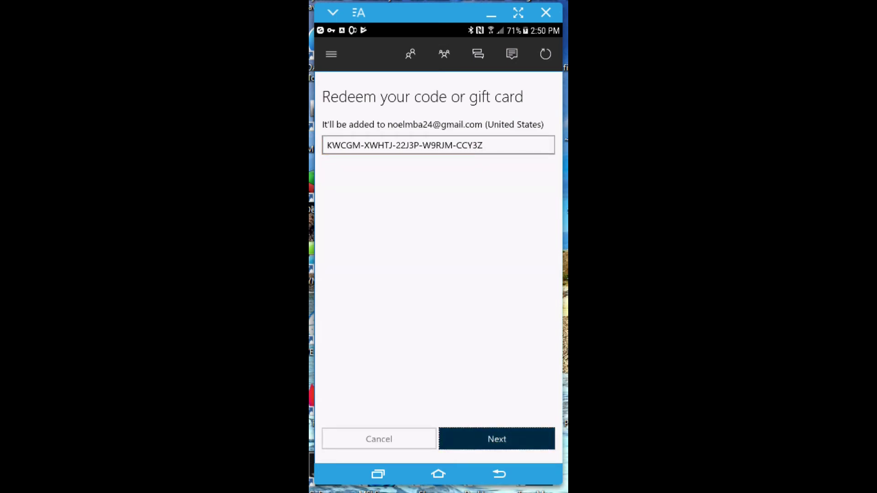
key("Return")
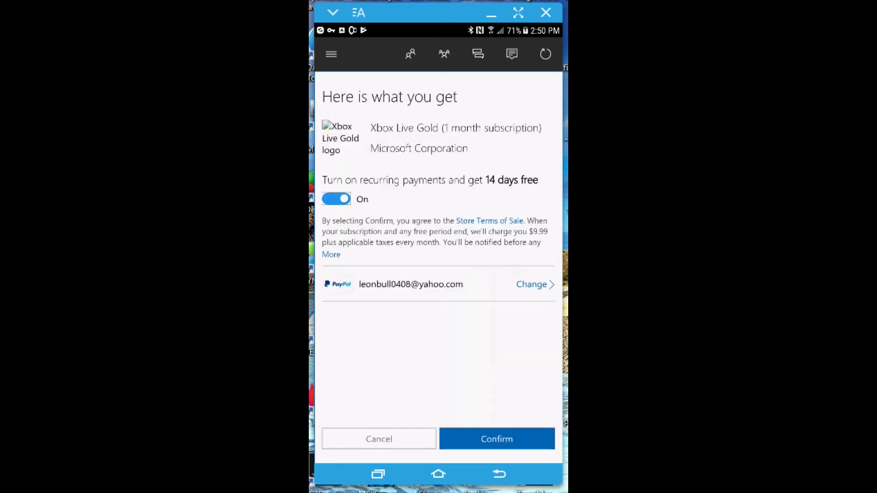
- Confirm the 1-month Gold redemption with recurring payments off and close the confirmation
key("space")
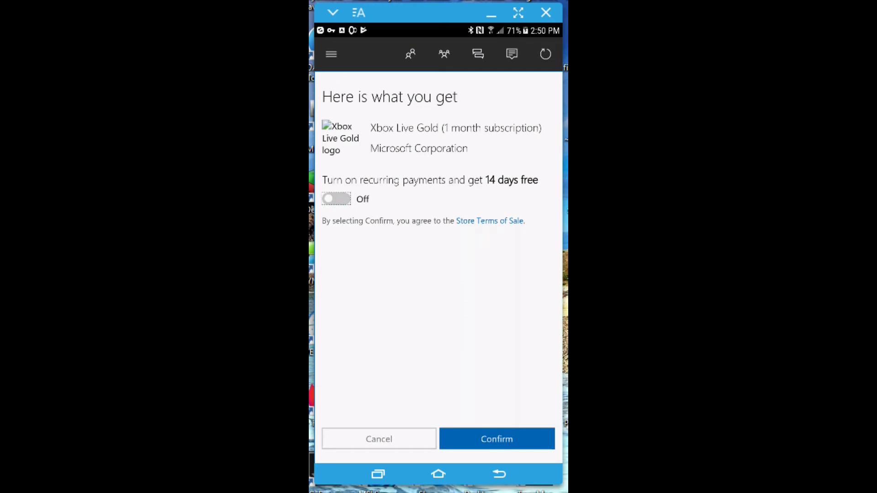
key("Return")
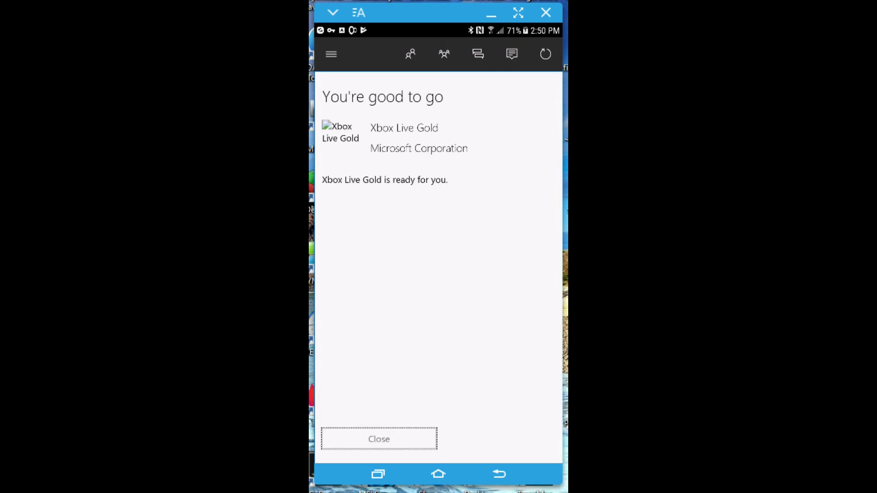
key("Return")
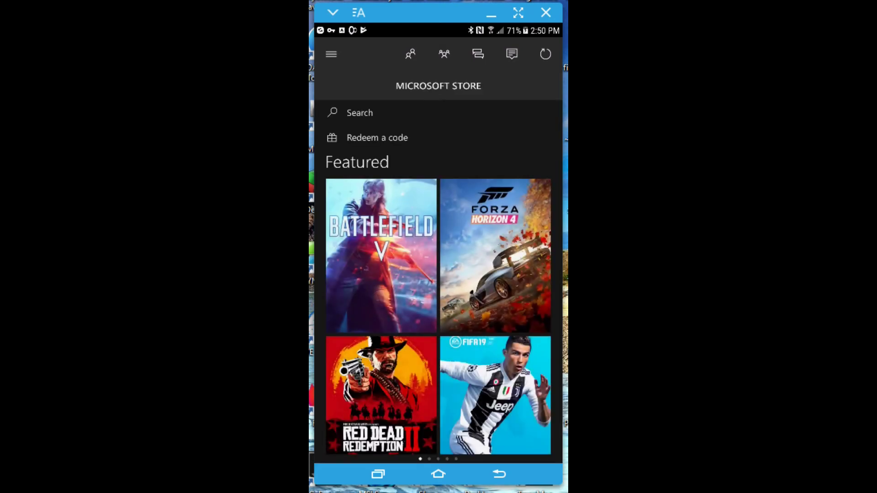
- Verify in Settings subscriptions that Gold is active until Jun 7, 2021, then return to the Store
left_click(332, 54)
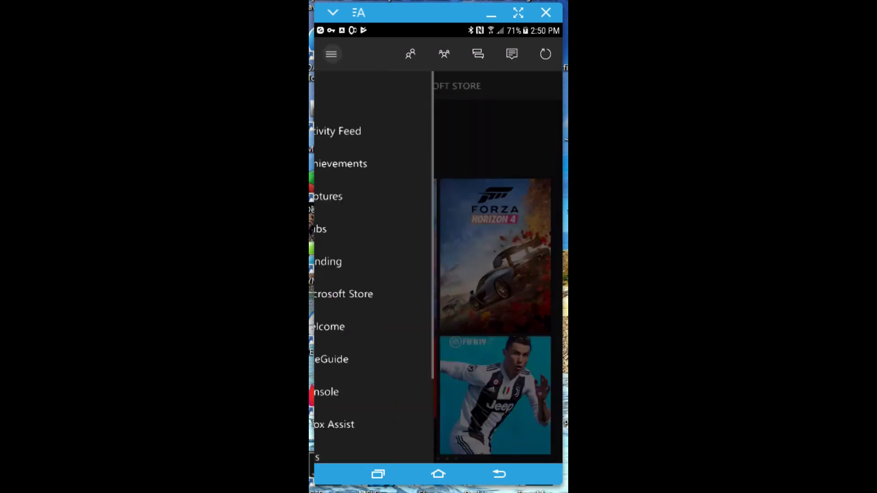
scroll(405, 267, "down", 2)
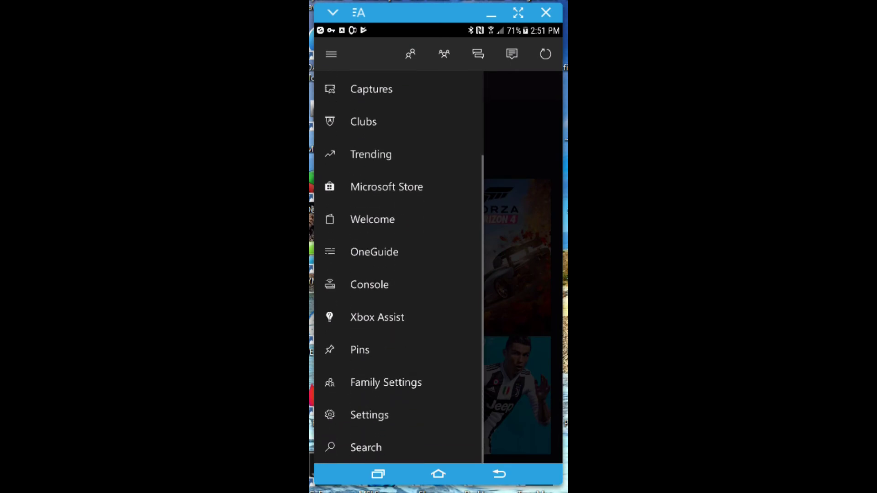
scroll(405, 267, "up", 3)
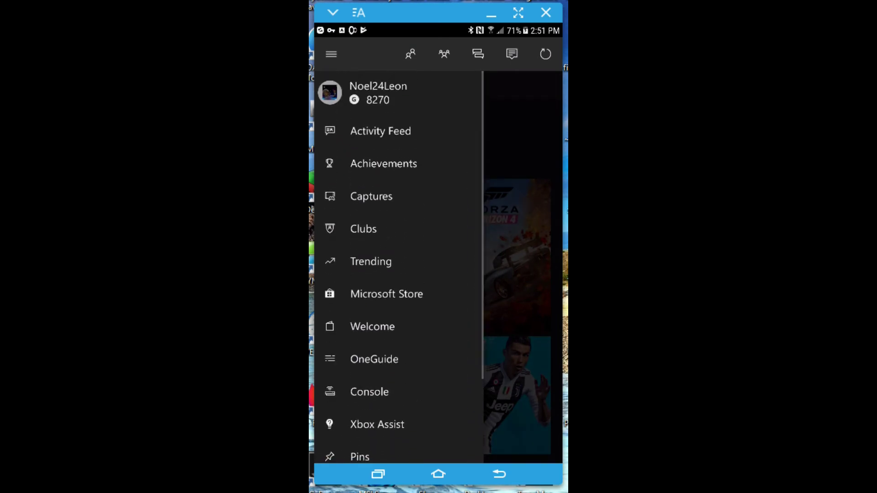
scroll(405, 267, "down", 4)
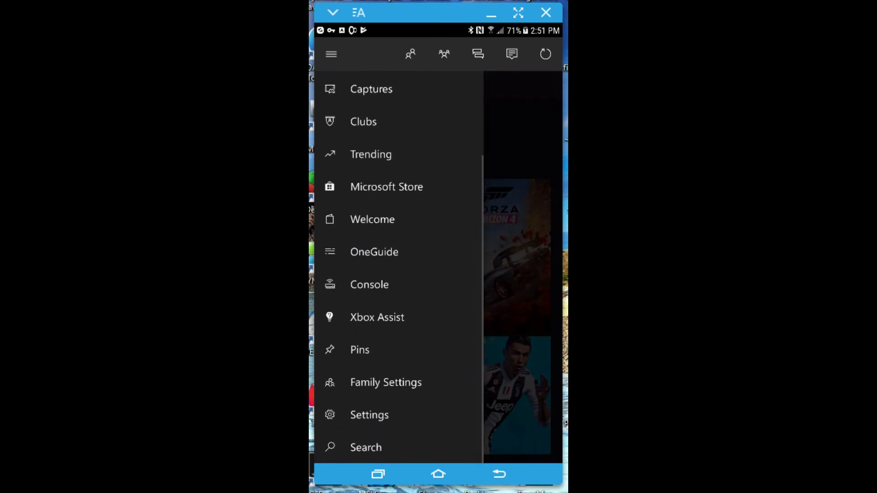
left_click(369, 414)
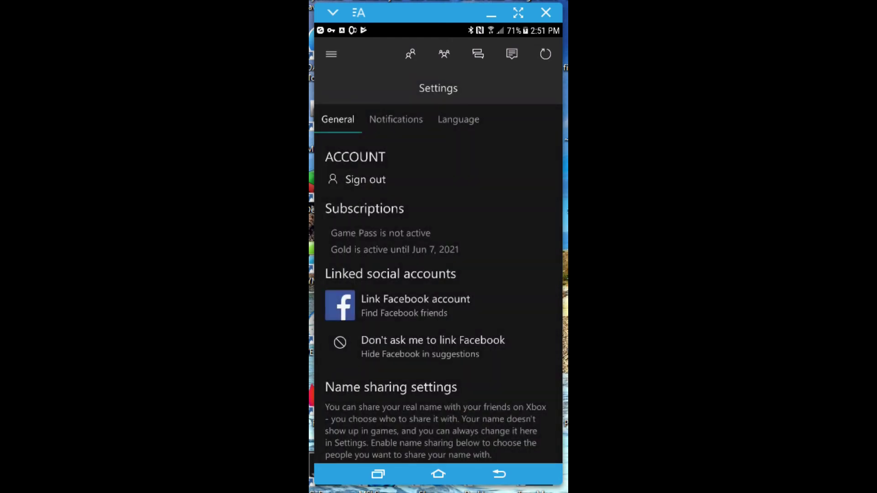
scroll(430, 272, "down", 1)
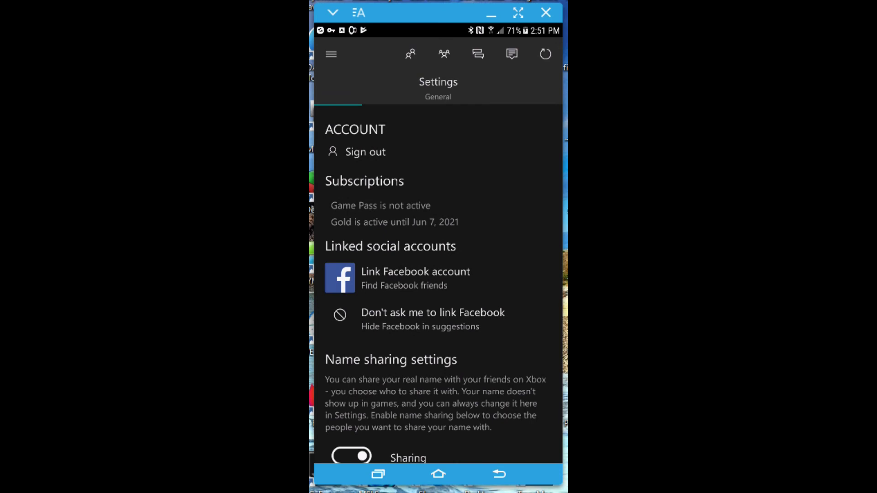
scroll(439, 283, "down", 10)
scroll(439, 283, "down", 5)
scroll(439, 283, "up", 15)
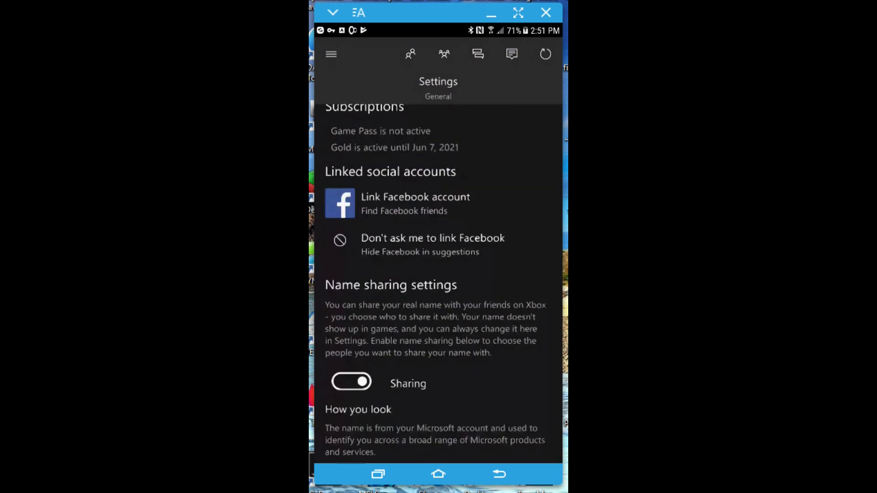
key("Escape")
scroll(439, 283, "down", 3)
- Get Plants vs. Zombies Garden Warfare 2 free from the Games with Gold list
scroll(438, 283, "right", 3)
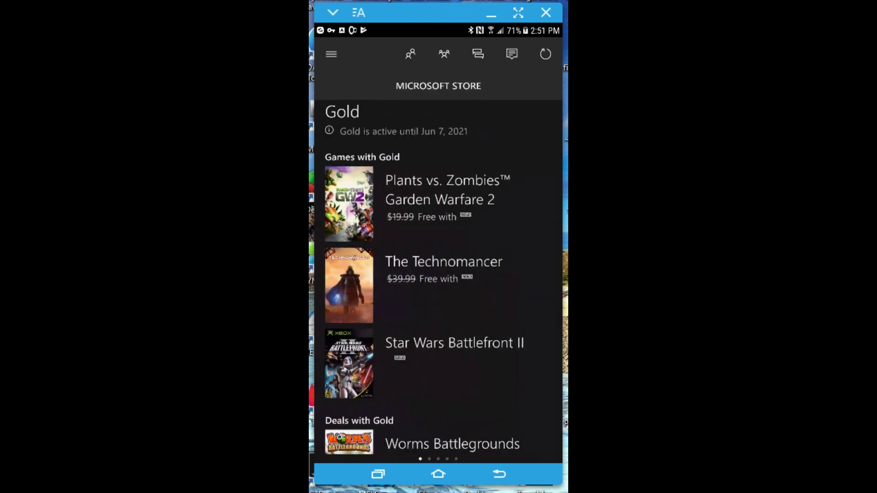
scroll(439, 283, "left", 1)
scroll(439, 297, "down", 2)
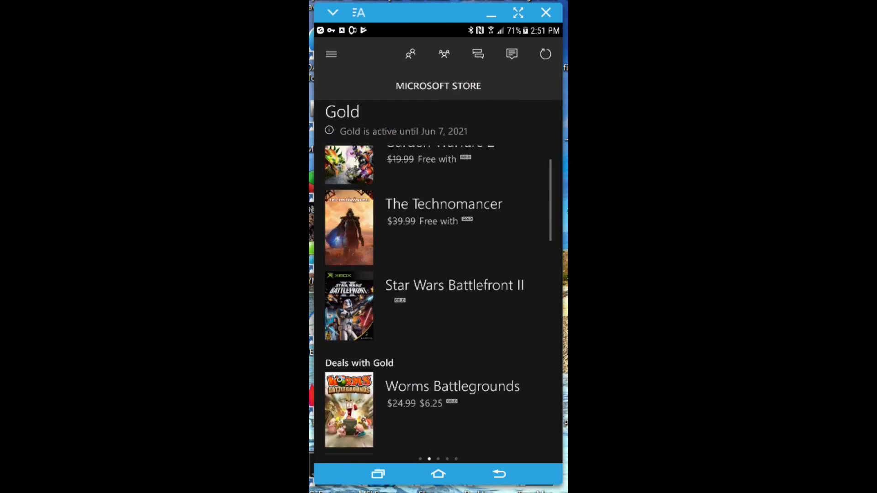
scroll(439, 300, "down", 9)
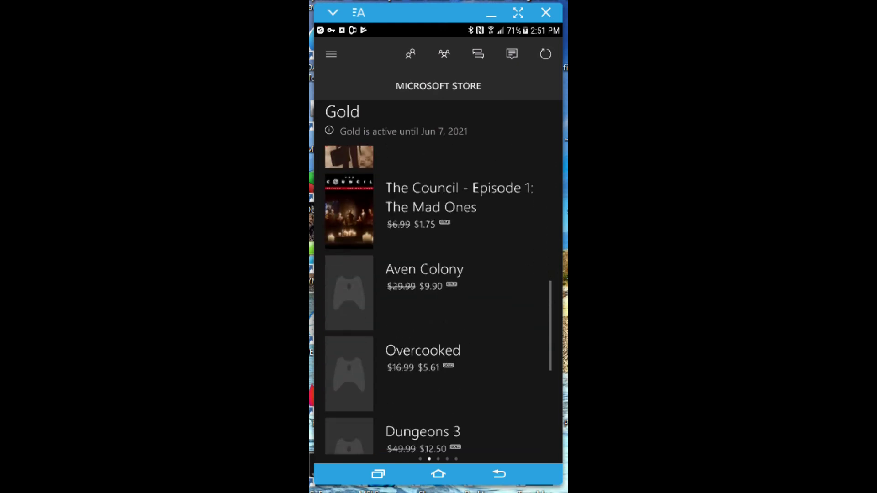
scroll(439, 300, "up", 3)
scroll(439, 300, "up", 15)
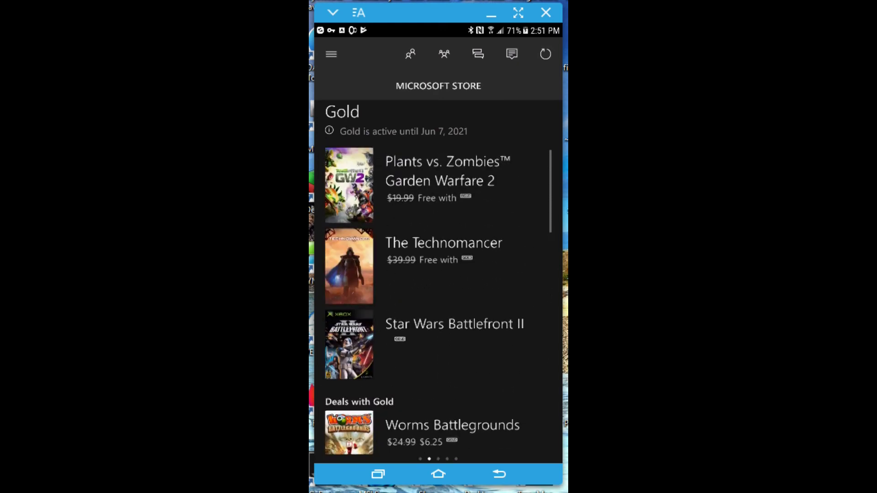
left_click(439, 194)
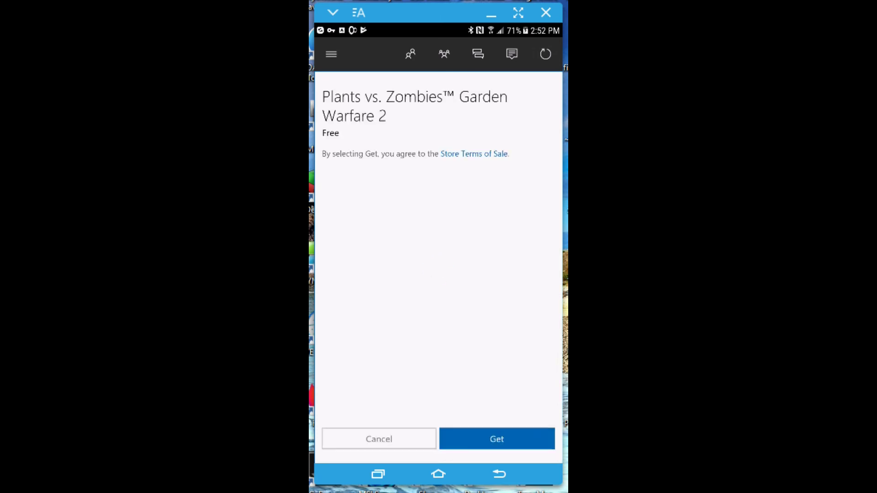
left_click(497, 439)
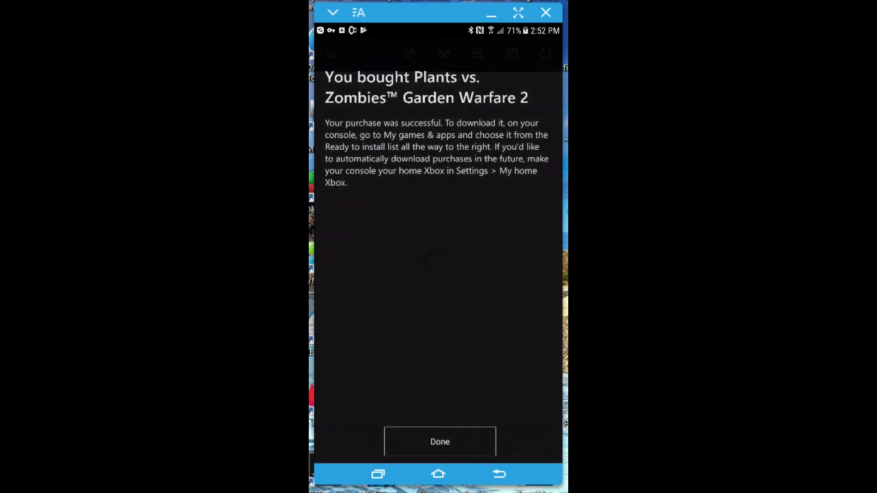
left_click(440, 442)
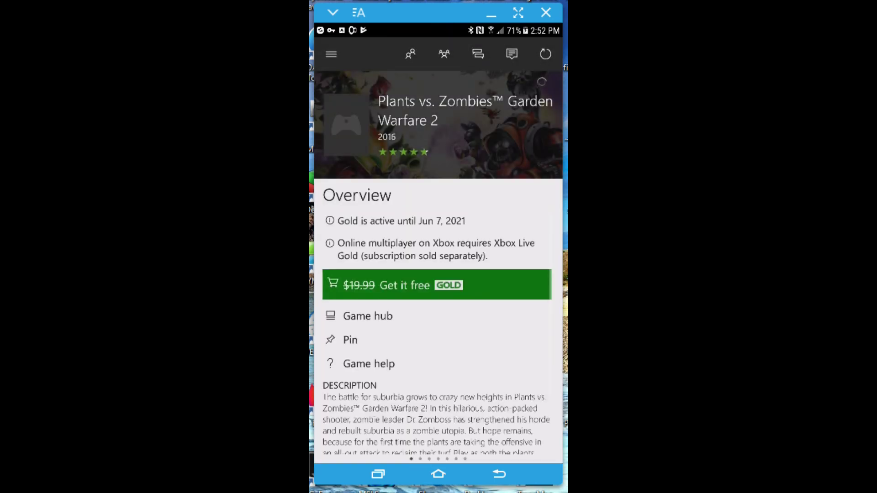